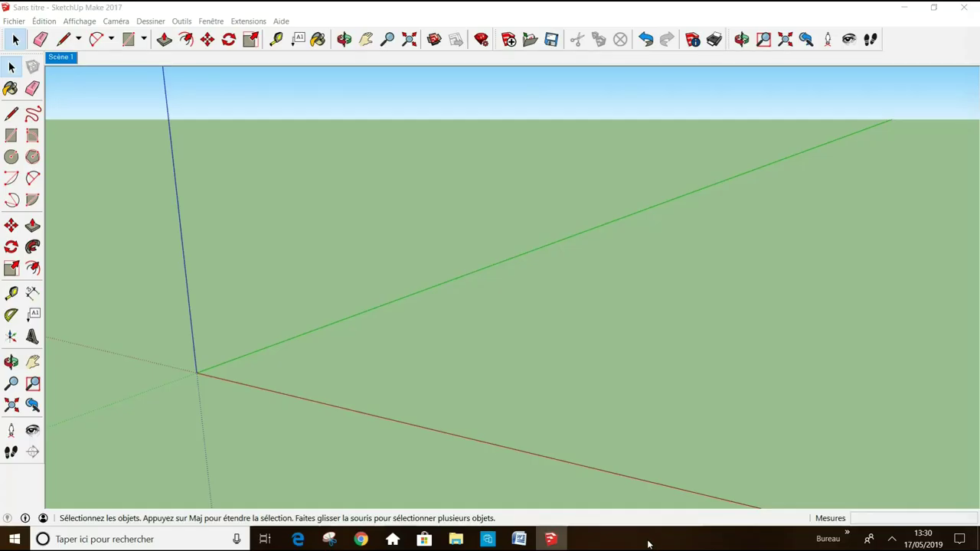
Draw a rectangle from the origin on the ground and pull it up into a box
click(12, 136)
click(197, 373)
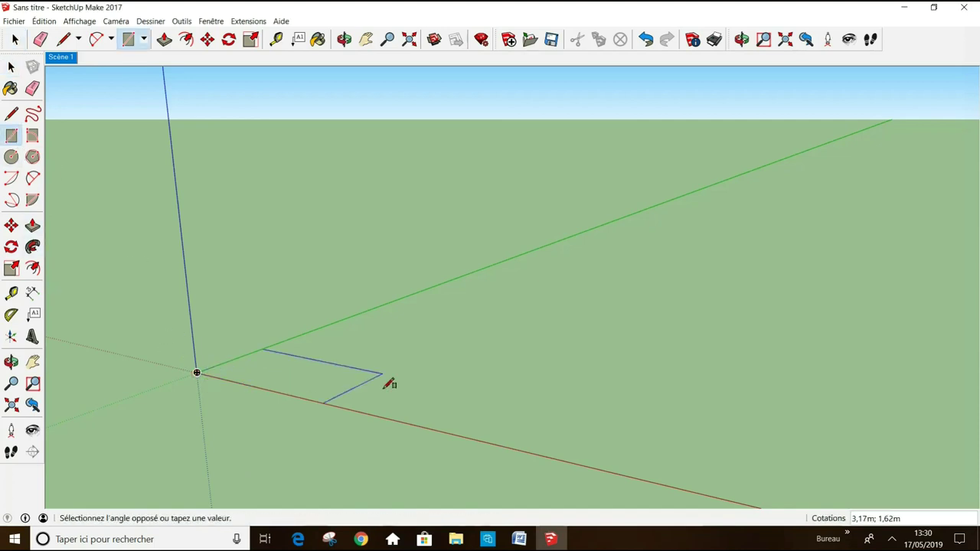
click(475, 337)
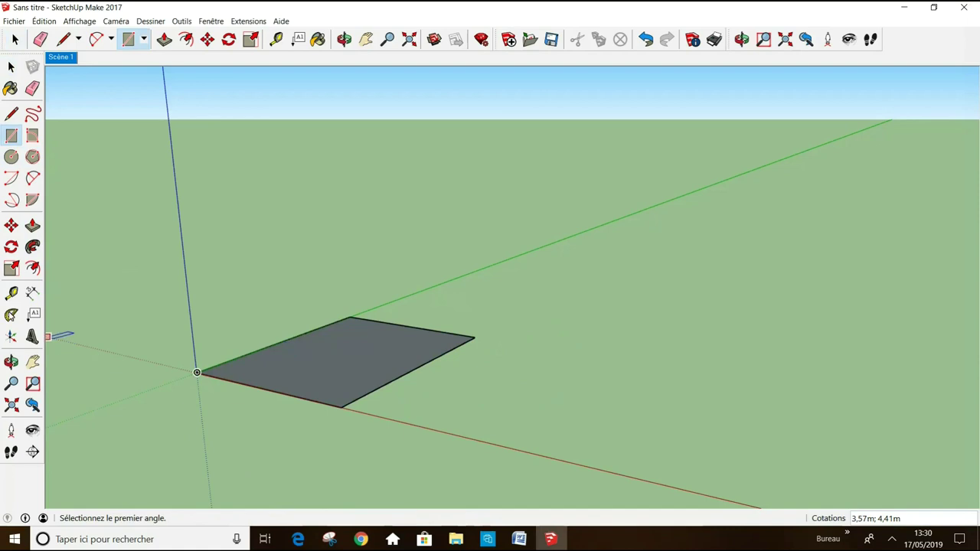
click(32, 226)
drag(306, 365, 320, 255)
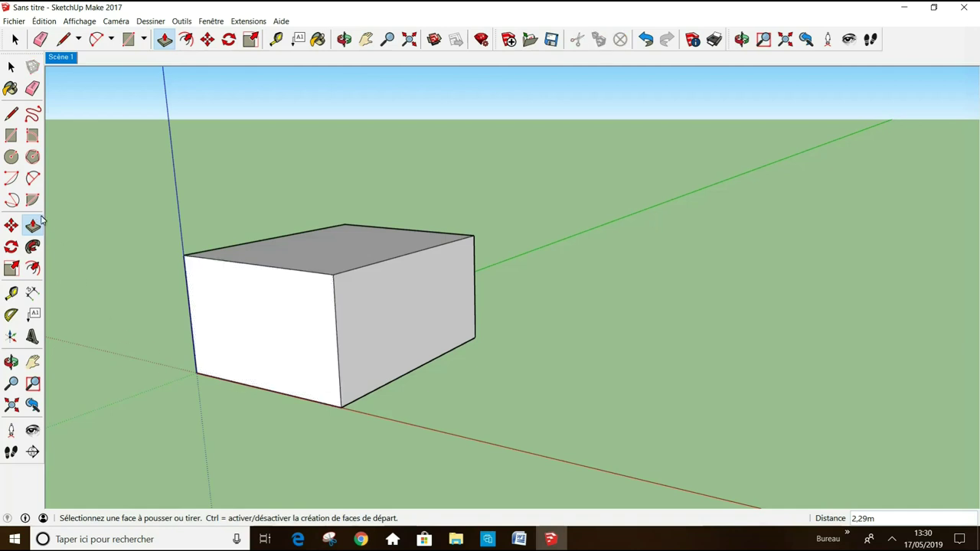
Draw a second rectangle beside the first box and extrude it 1,52m tall
click(11, 136)
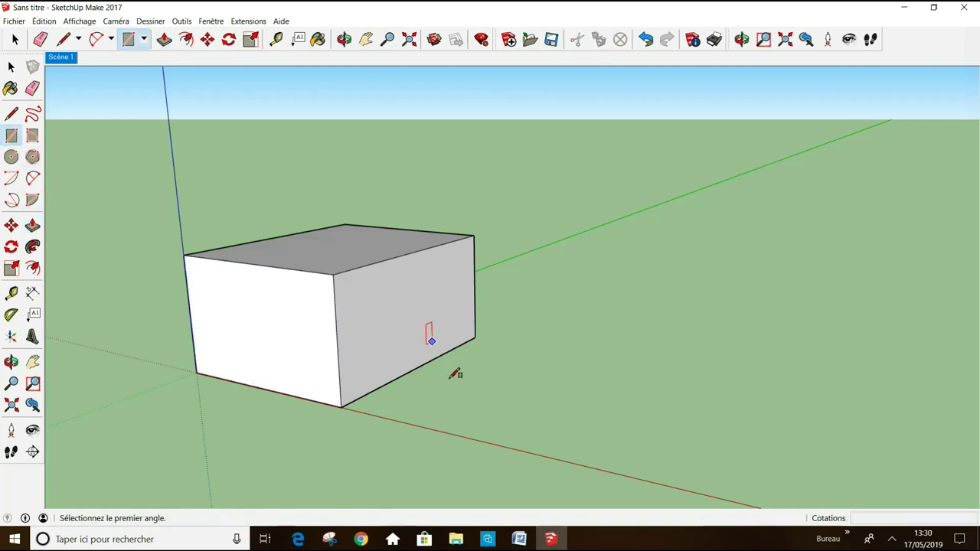
click(464, 434)
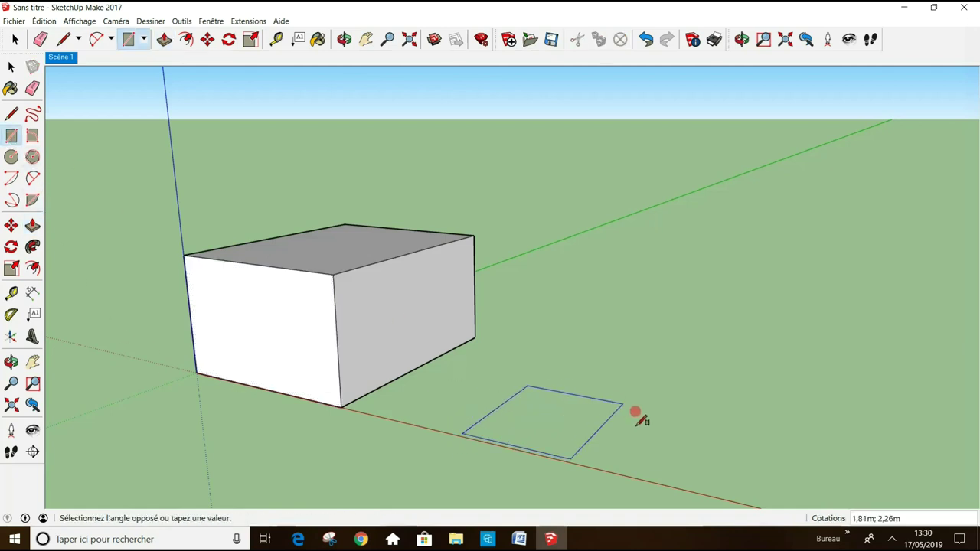
click(671, 384)
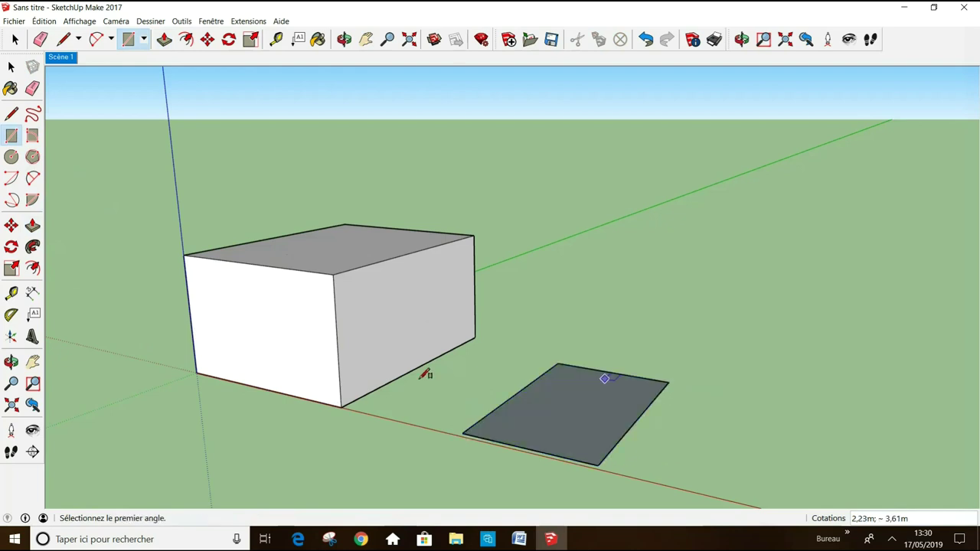
click(33, 226)
click(582, 409)
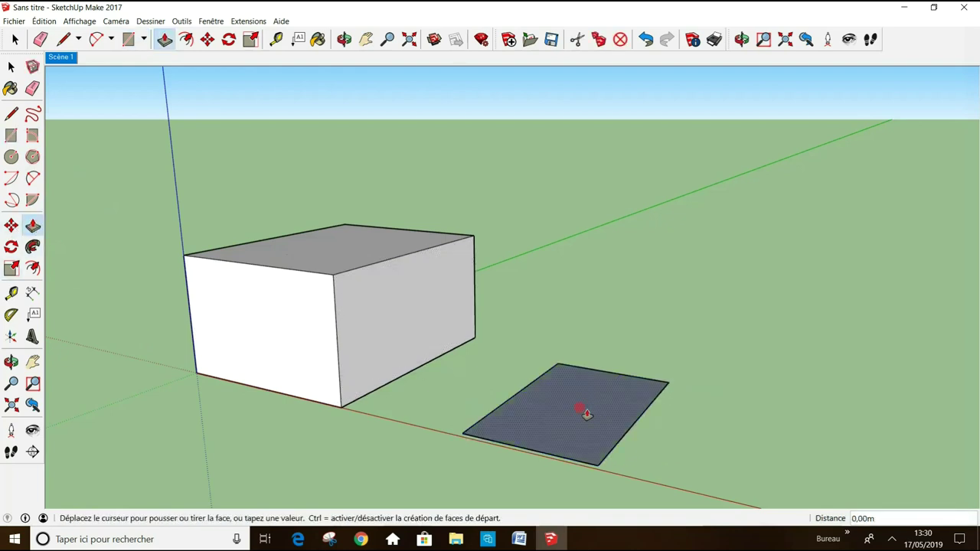
click(607, 330)
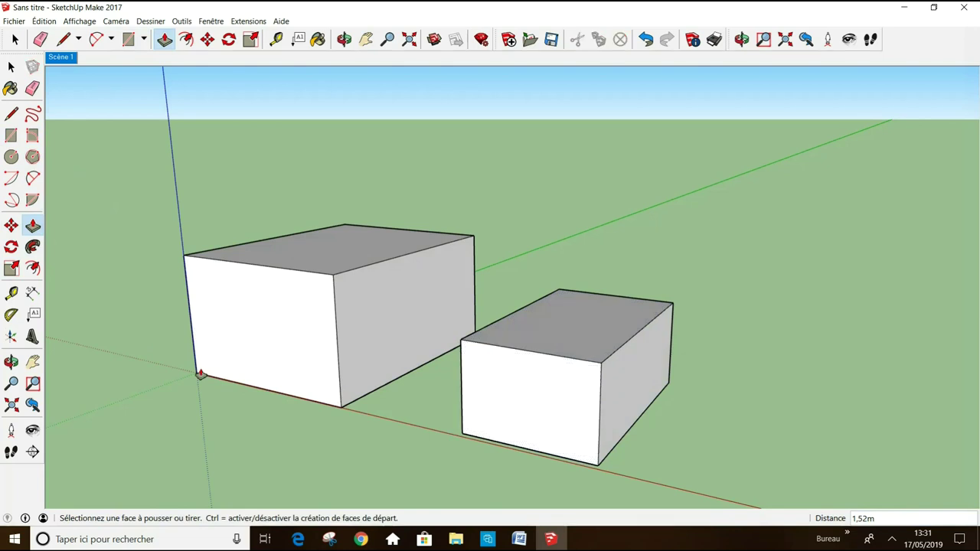
click(9, 66)
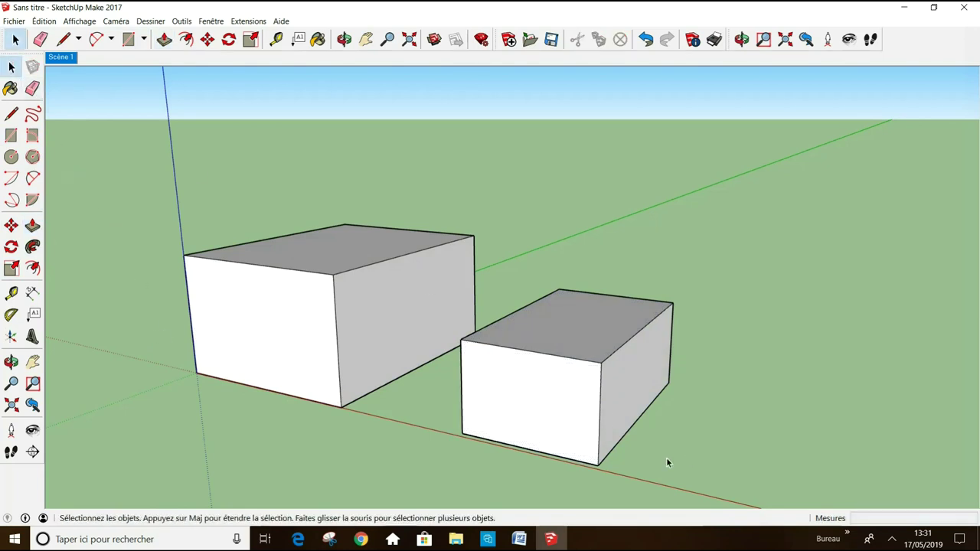
triple_click(601, 406)
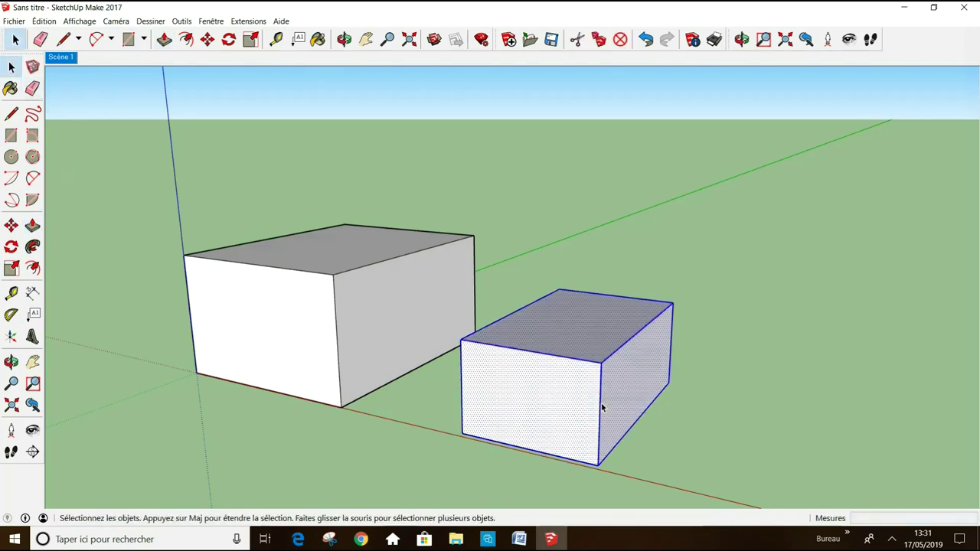
click(11, 225)
click(462, 436)
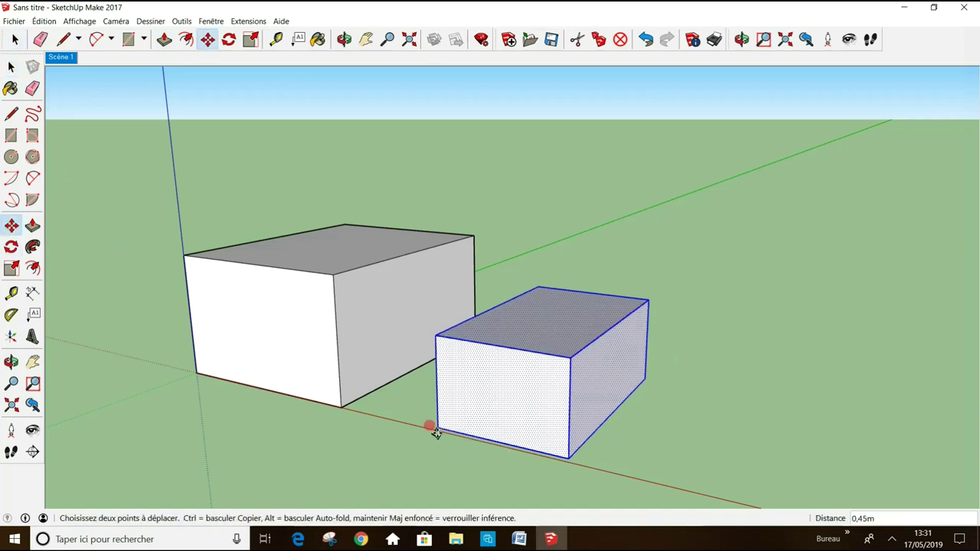
click(341, 407)
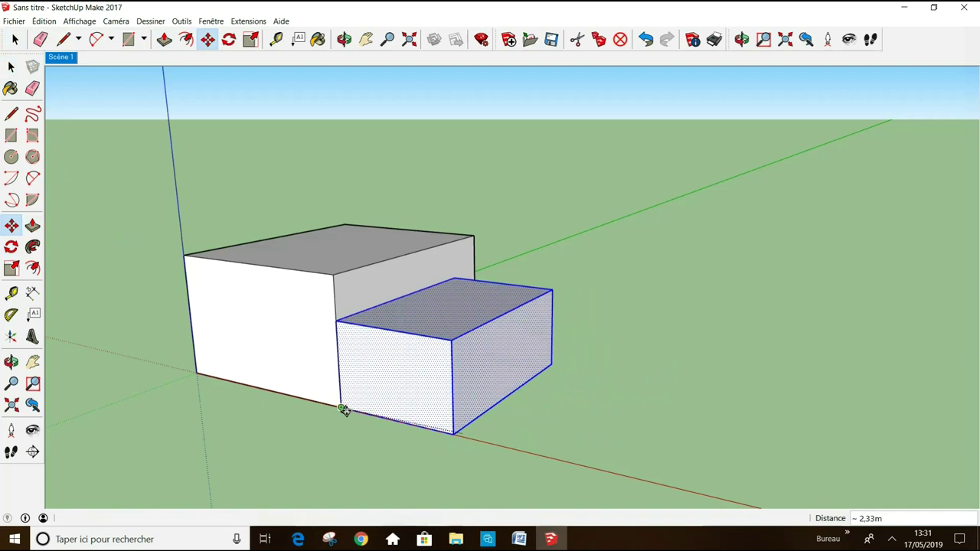
click(12, 226)
click(390, 360)
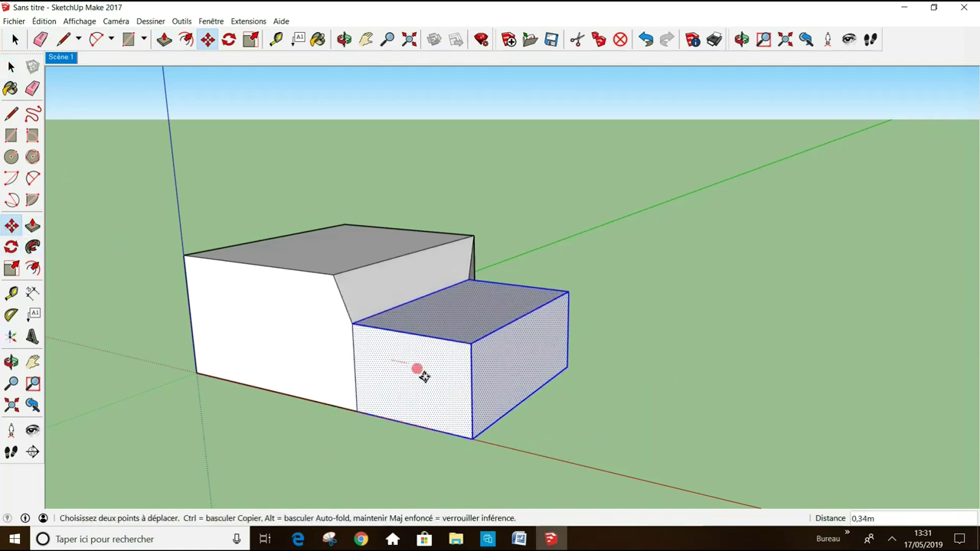
click(491, 397)
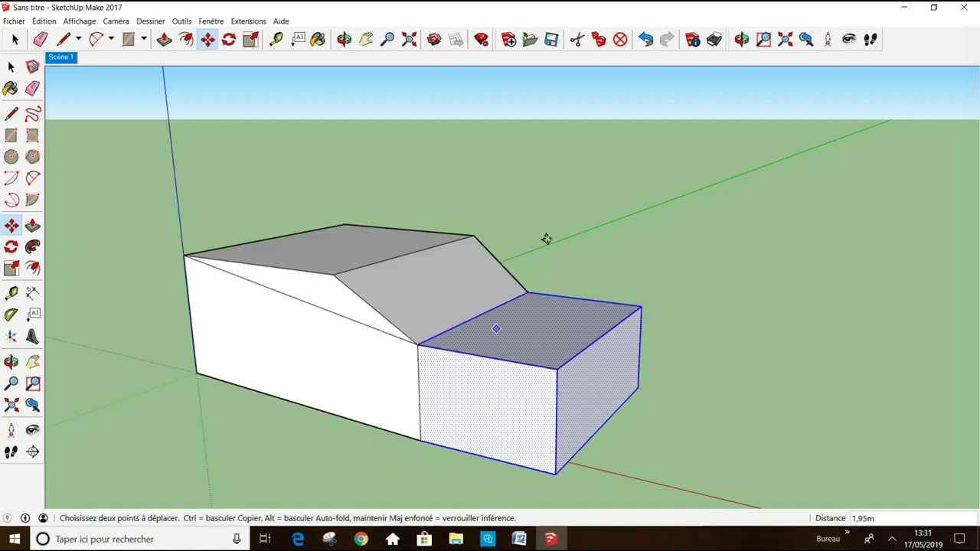
click(647, 38)
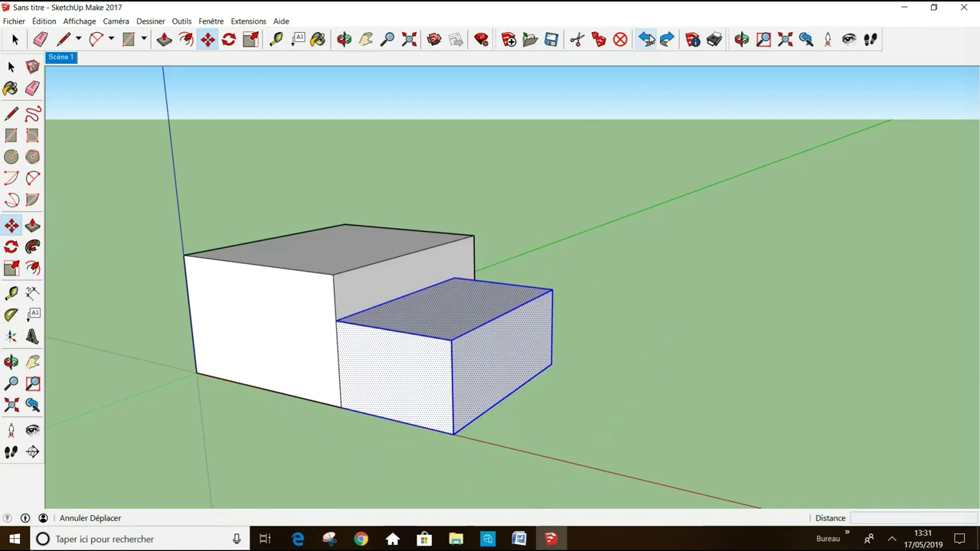
click(648, 39)
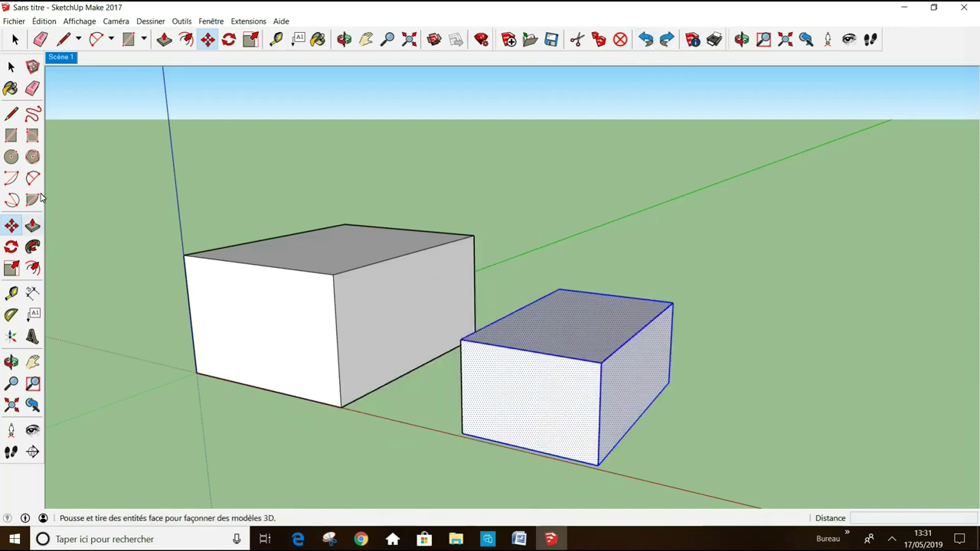
Make the selected second box into a group
click(11, 67)
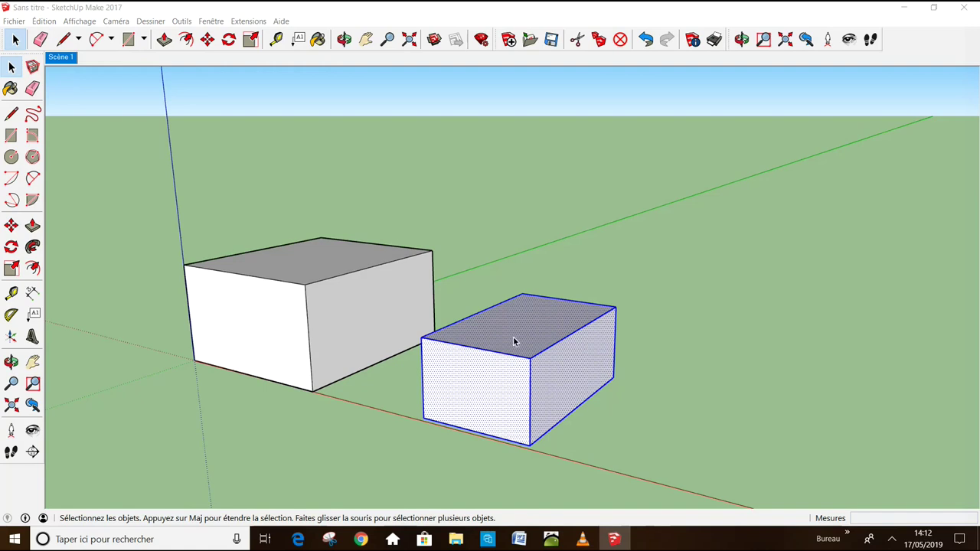
right_click(515, 331)
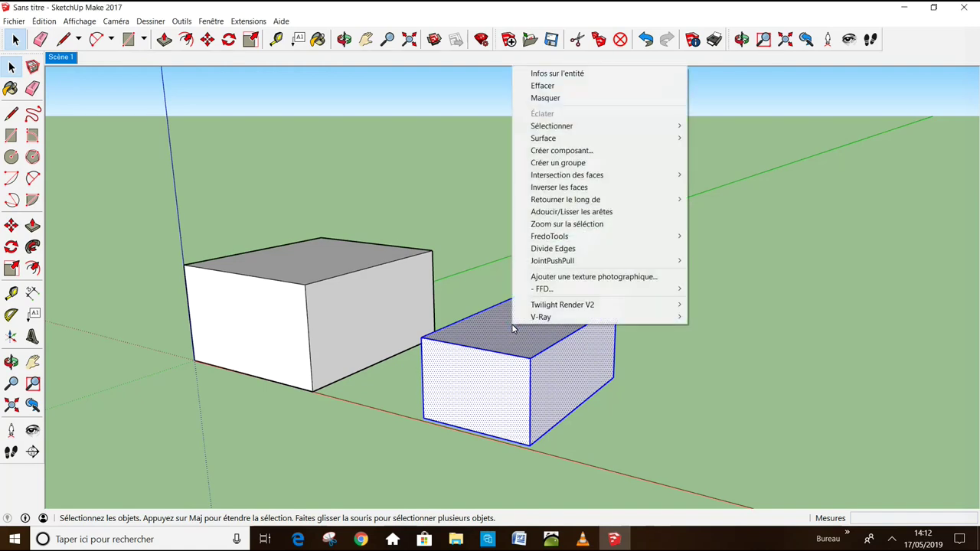
click(554, 164)
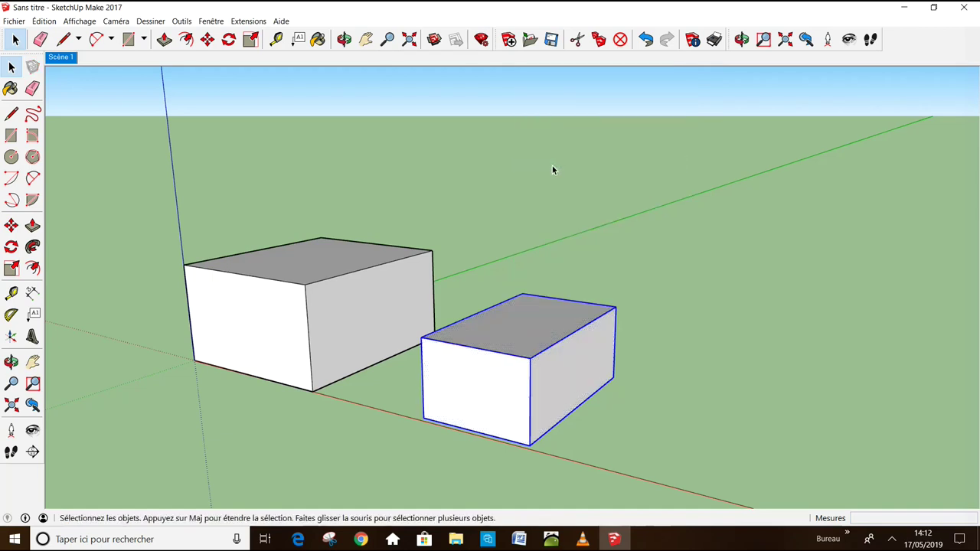
Move the grouped box by its corner to the right, clear of the first box
click(11, 225)
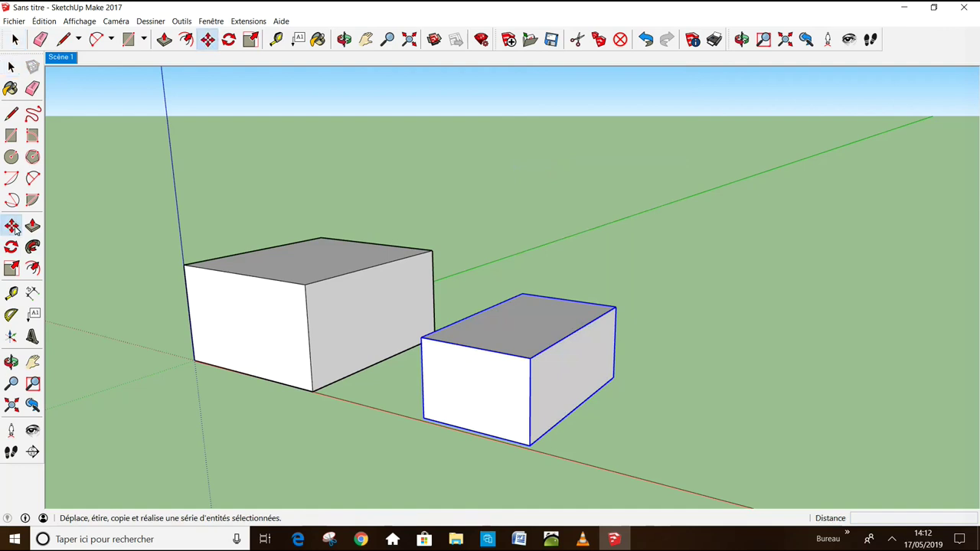
click(423, 418)
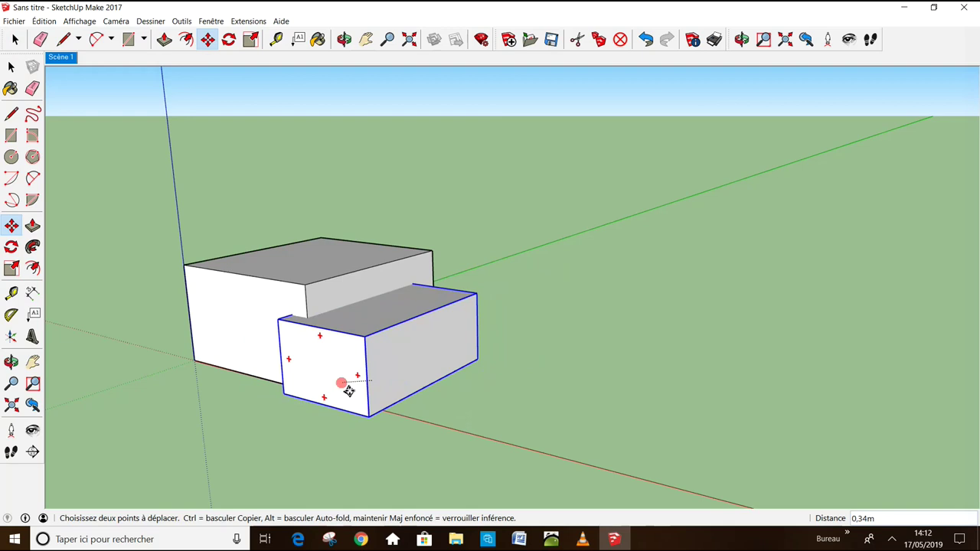
click(297, 382)
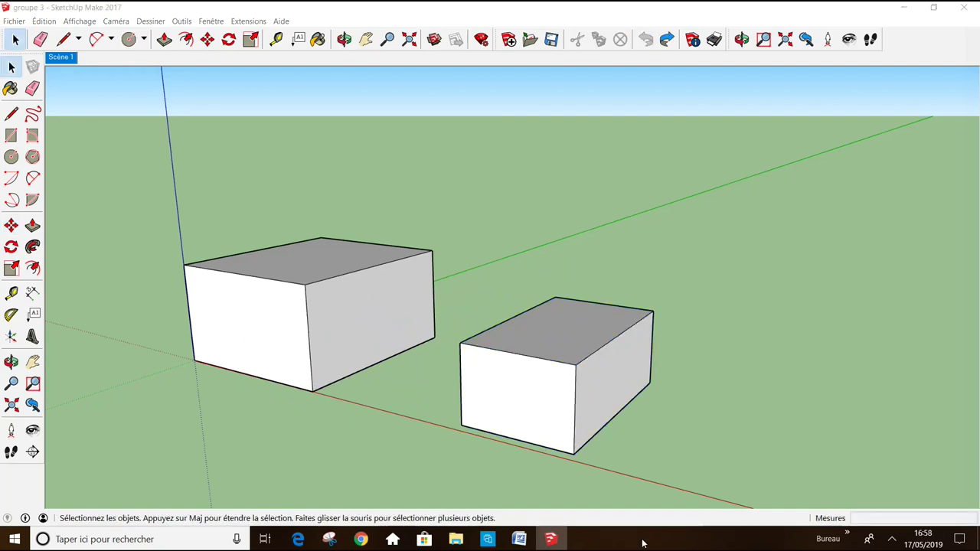
click(12, 157)
click(511, 397)
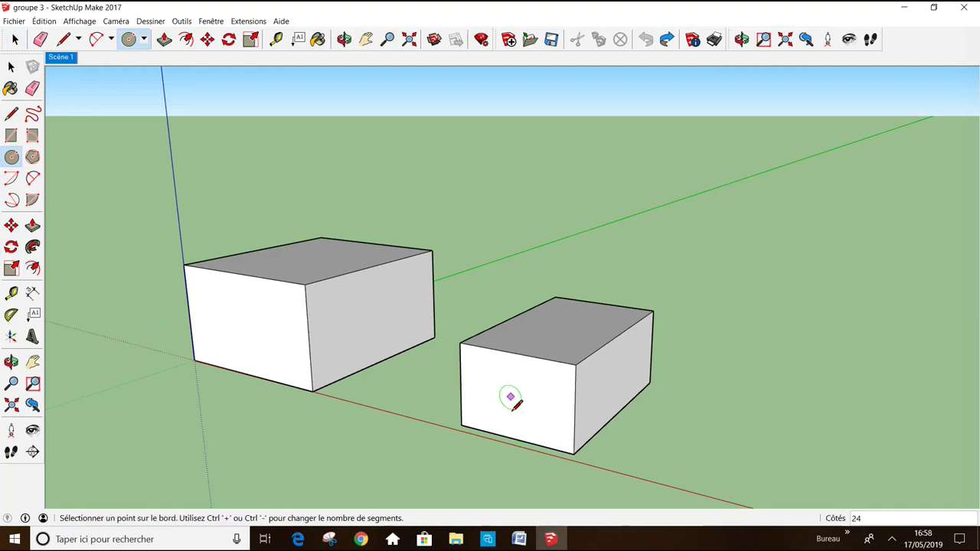
click(532, 387)
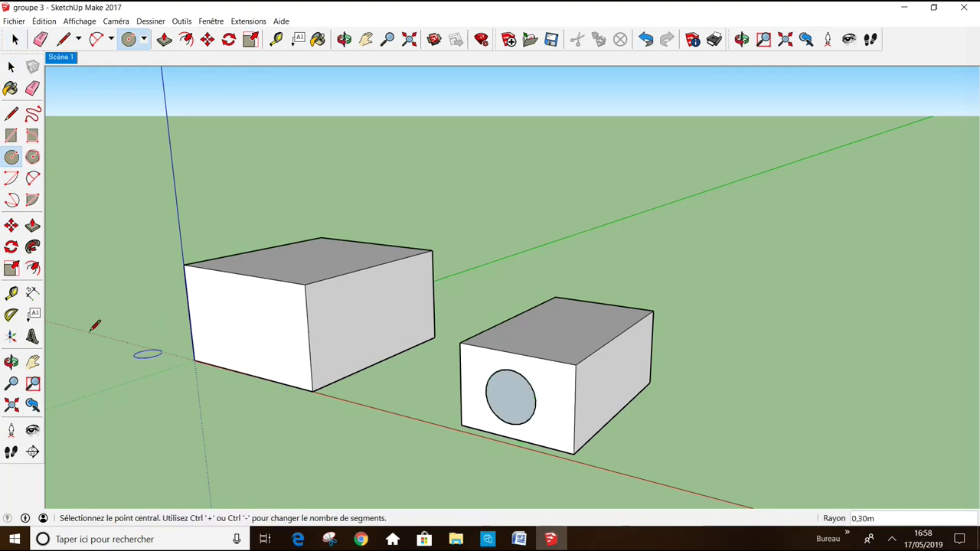
click(32, 226)
click(512, 406)
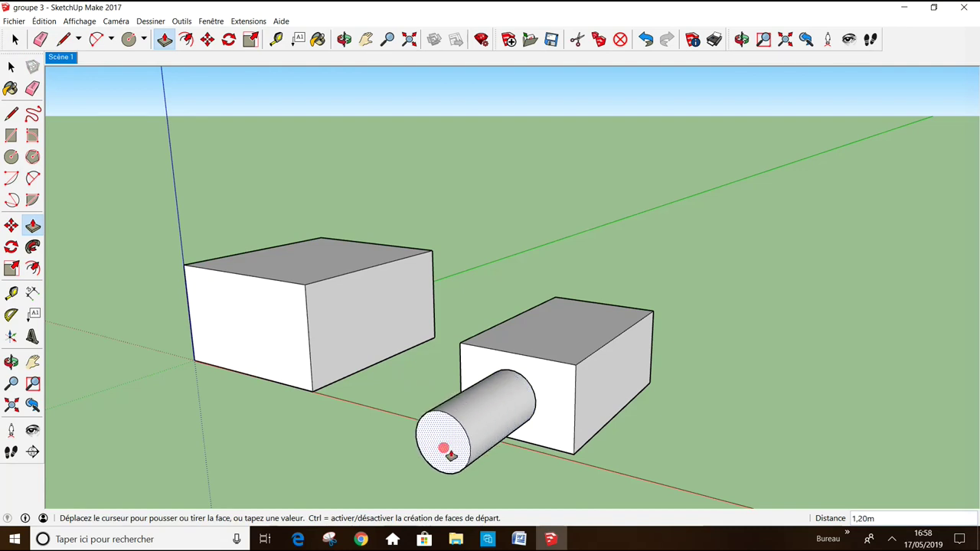
click(451, 455)
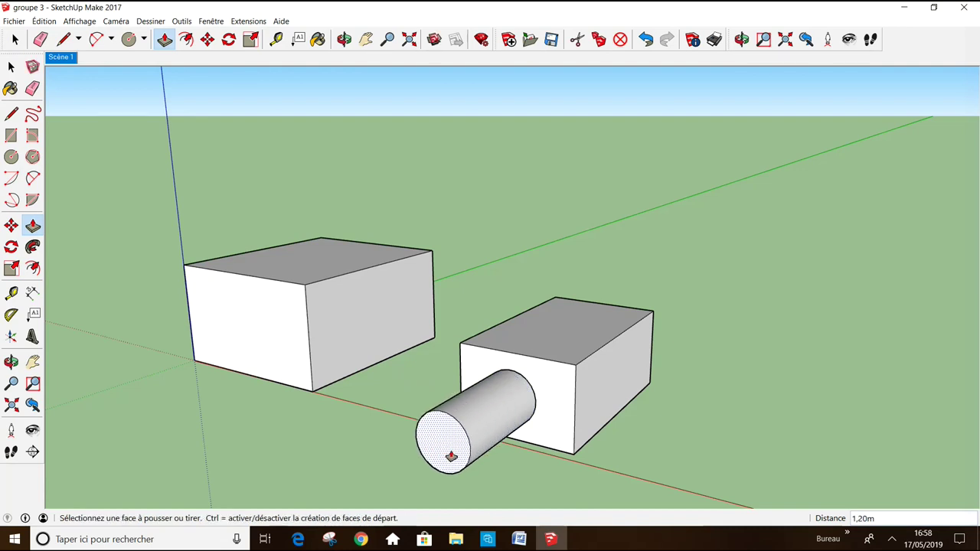
key(space)
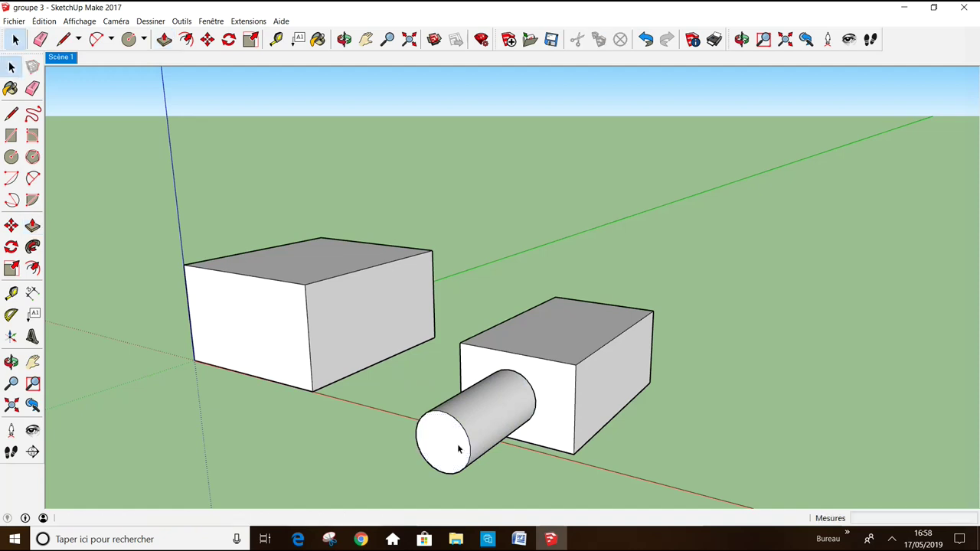
click(553, 402)
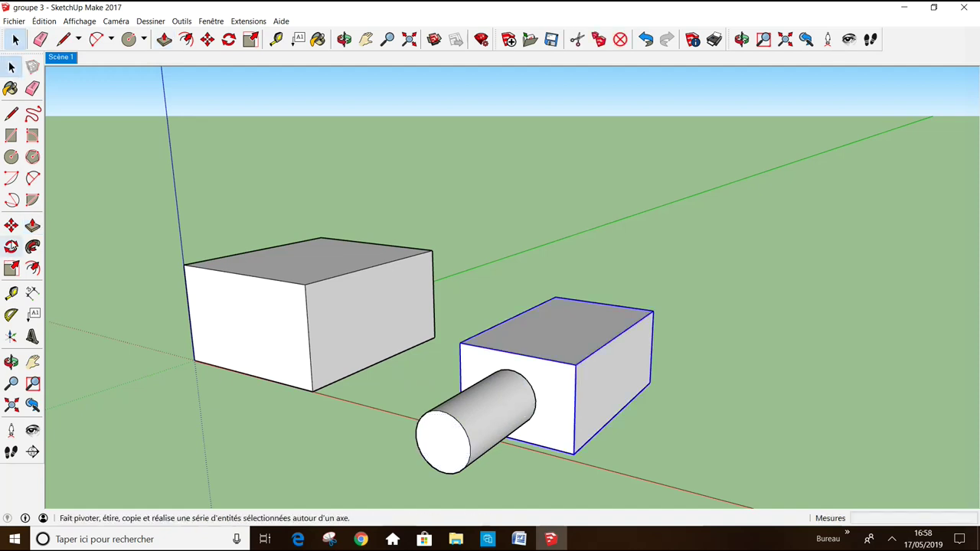
key(m)
click(536, 382)
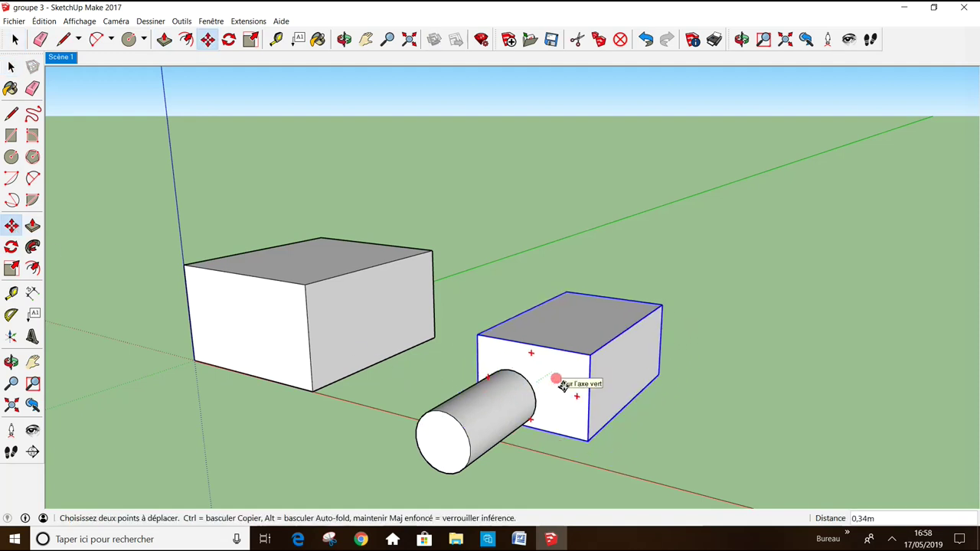
click(552, 391)
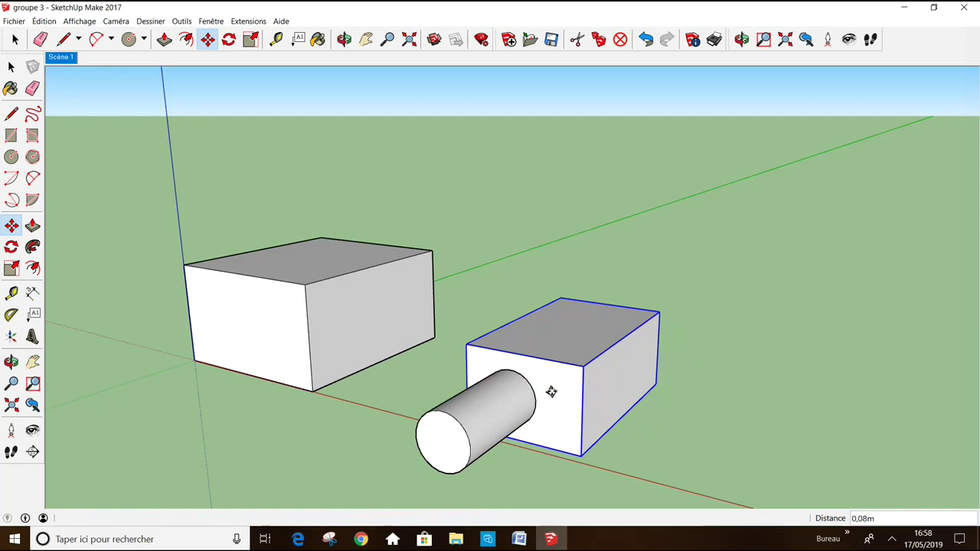
click(646, 39)
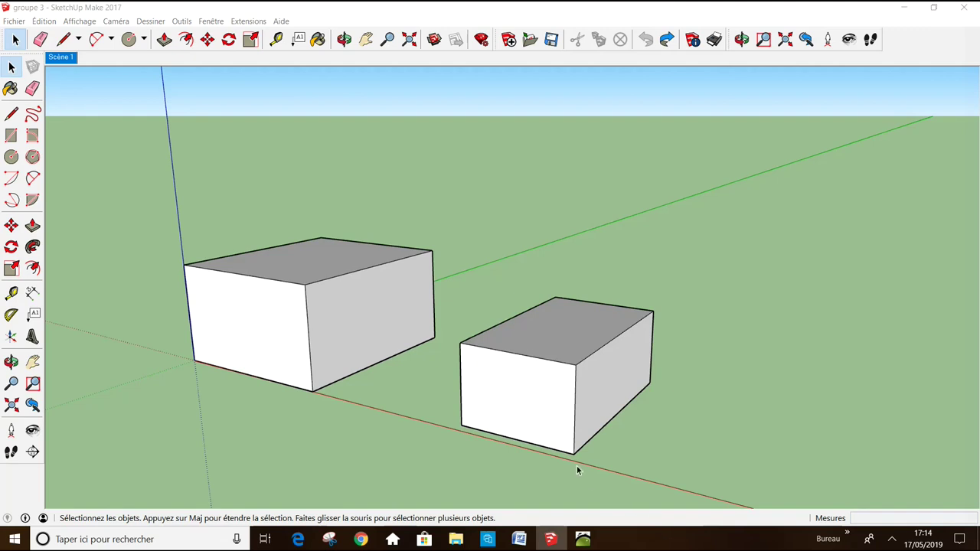
Inside the box group, draw a circle on the front face and extrude it 0,97m into a cylinder
double_click(517, 402)
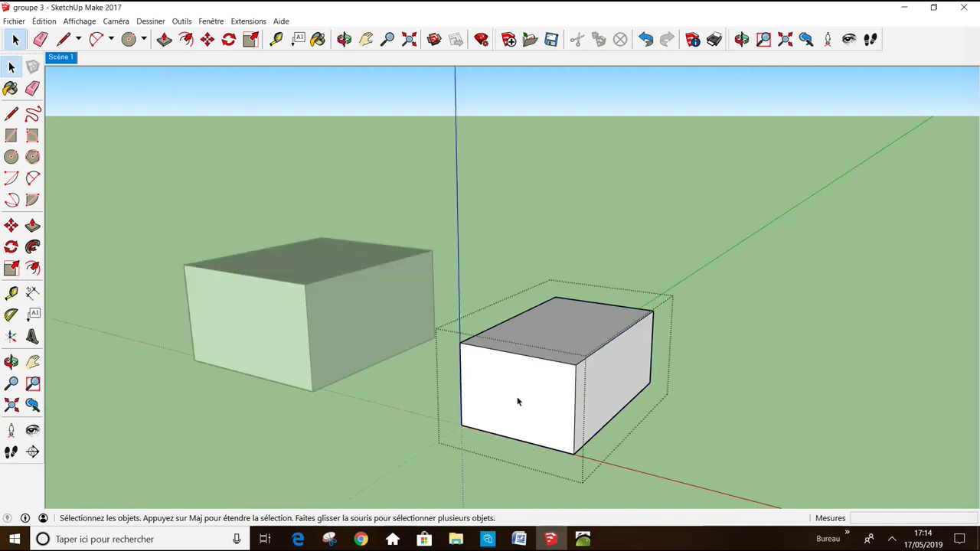
click(11, 157)
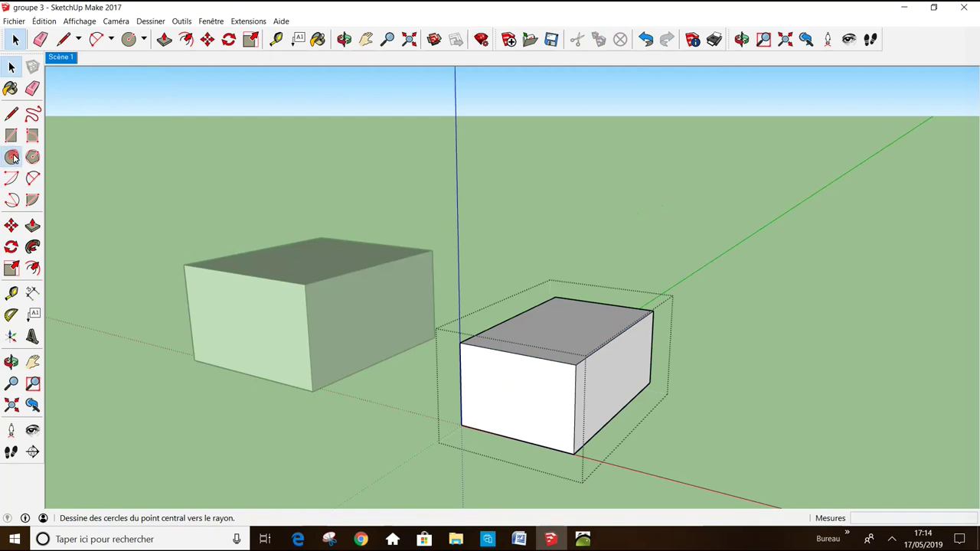
click(521, 398)
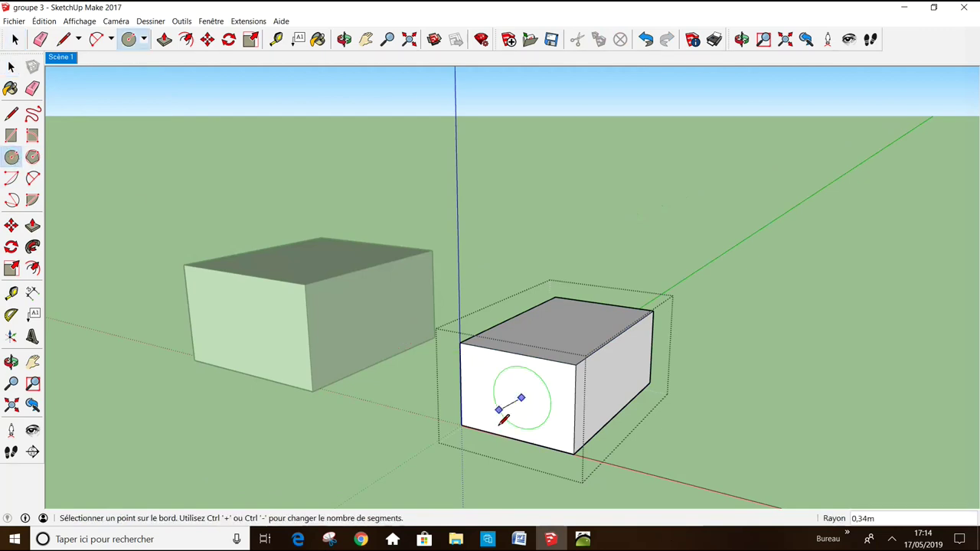
click(510, 418)
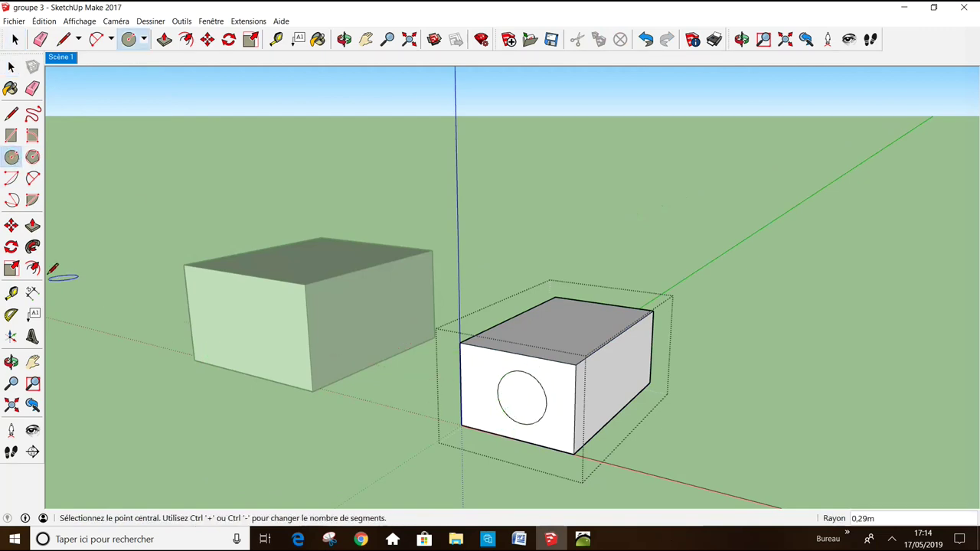
click(32, 225)
click(536, 411)
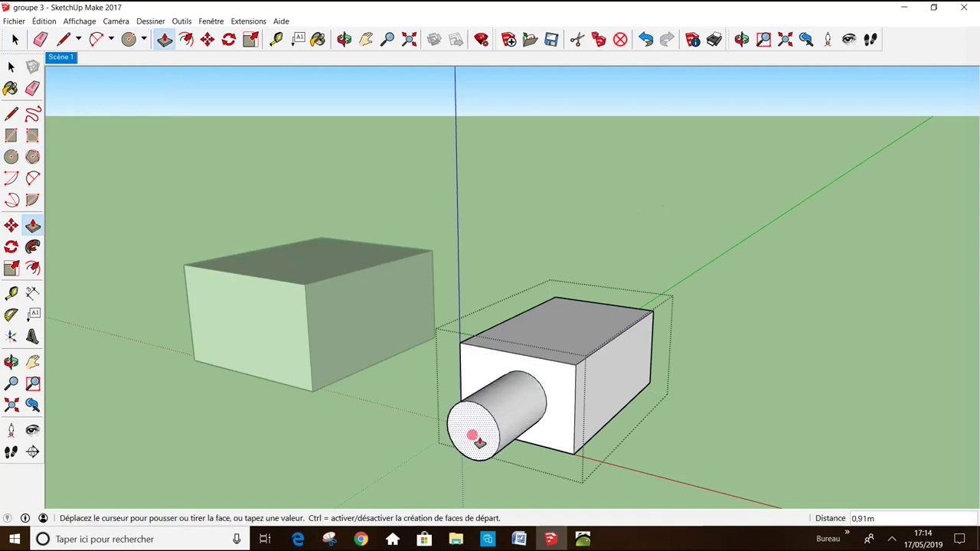
click(480, 446)
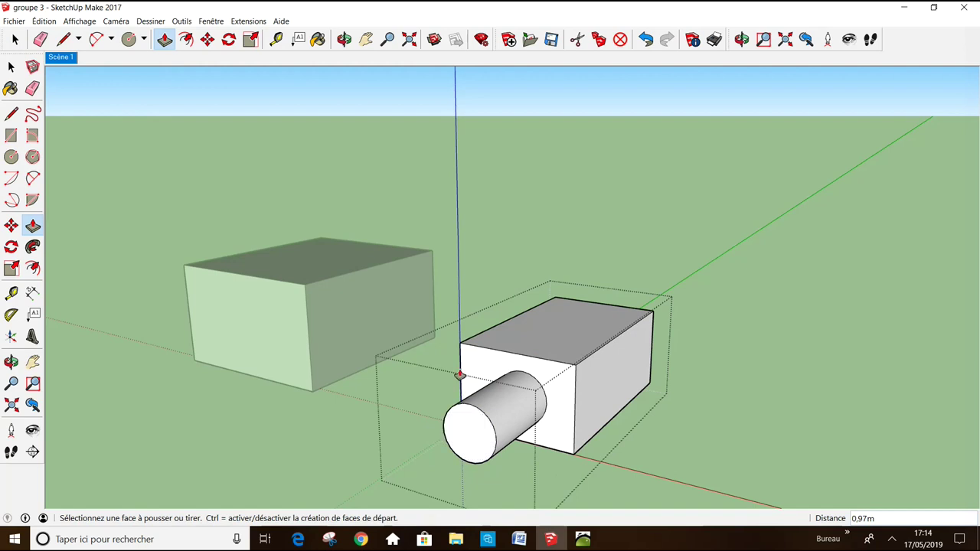
key(space)
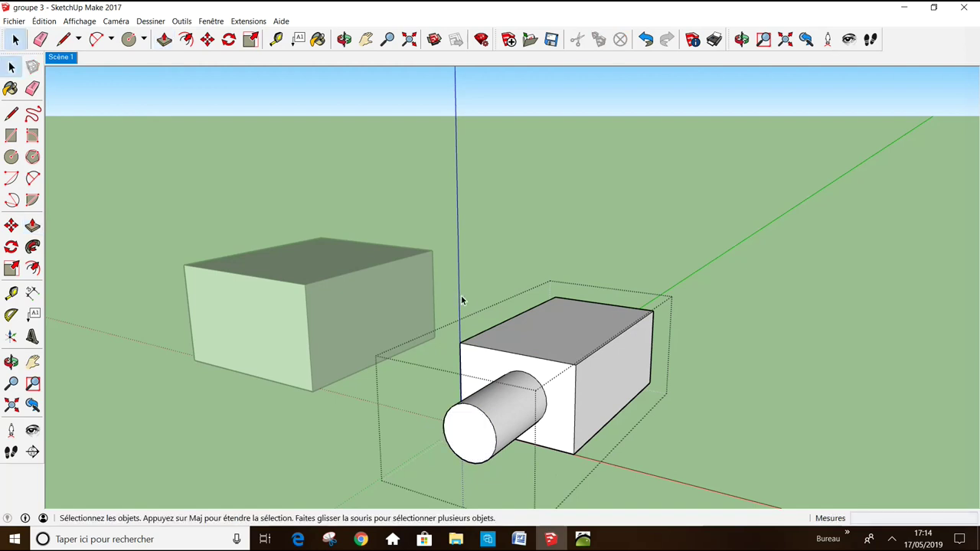
click(469, 298)
Select the box group and move it about 0,87m, its cylinder following along
click(505, 360)
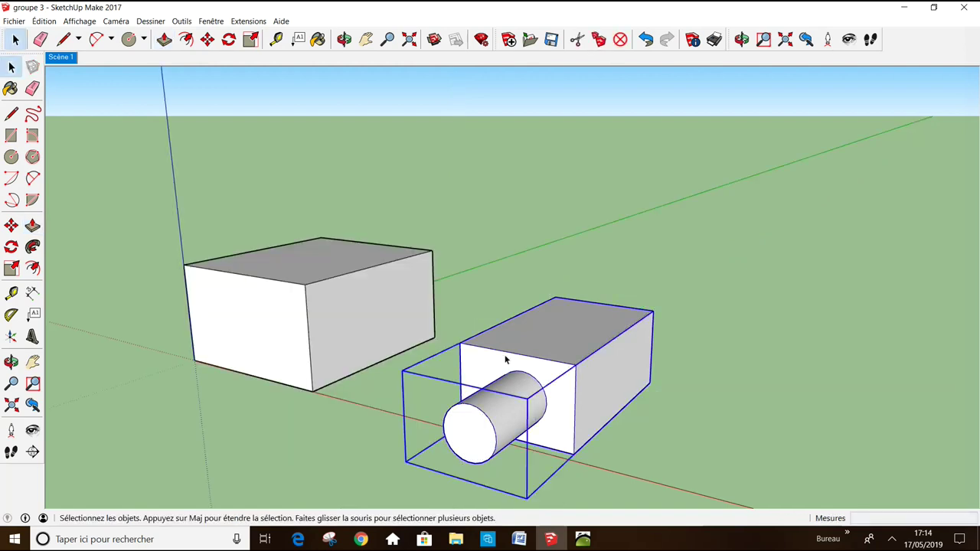
click(11, 225)
click(517, 391)
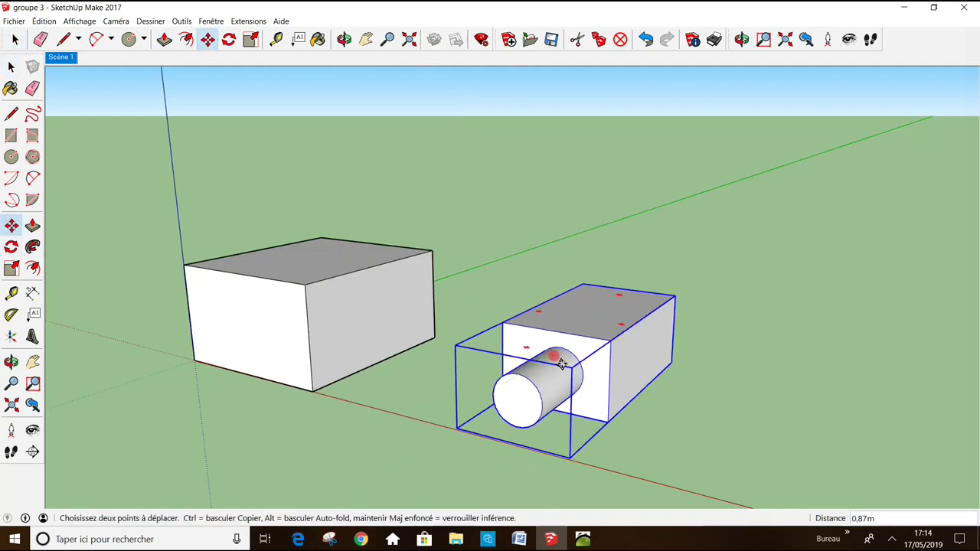